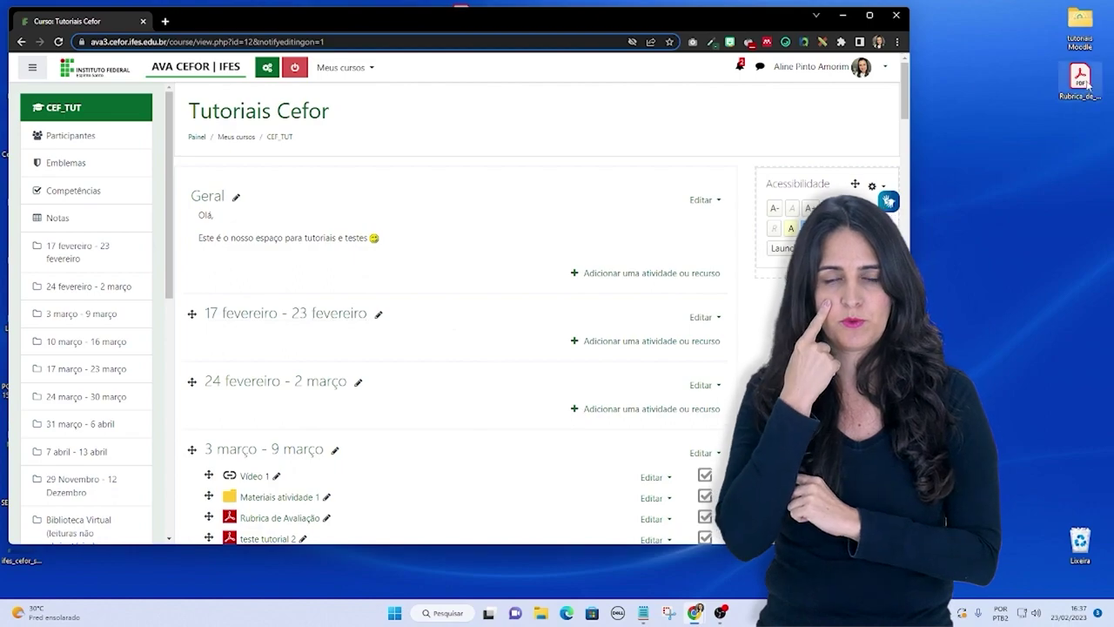
Try to add the Rubrica PDF from the desktop directly to the 17 fevereiro - 23 fevereiro section of the course.
drag(1081, 84, 305, 342)
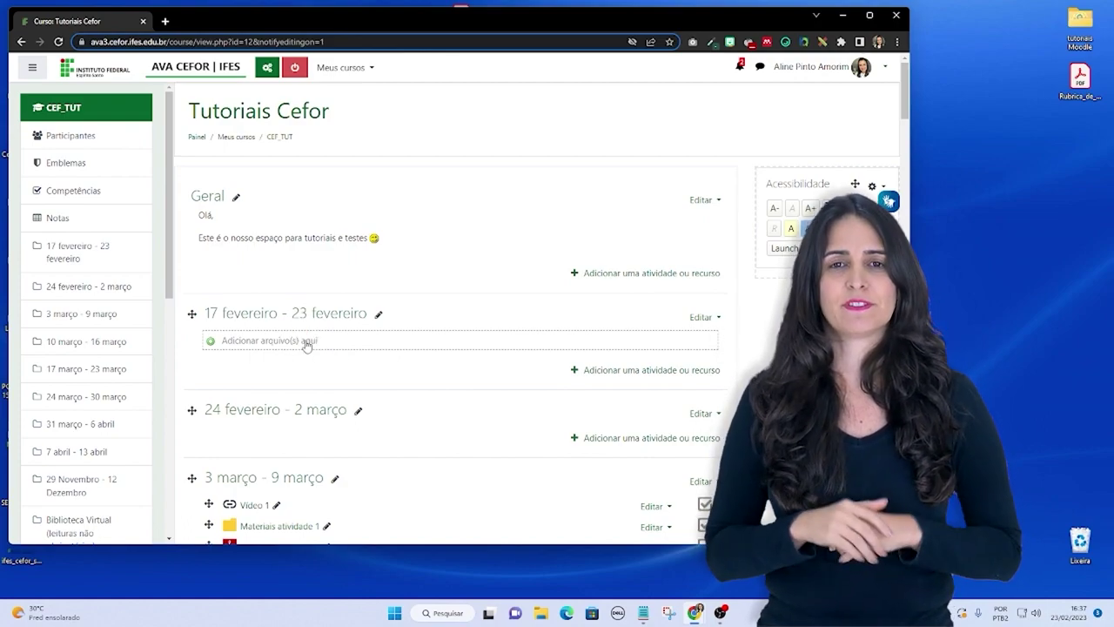
drag(304, 342, 305, 342)
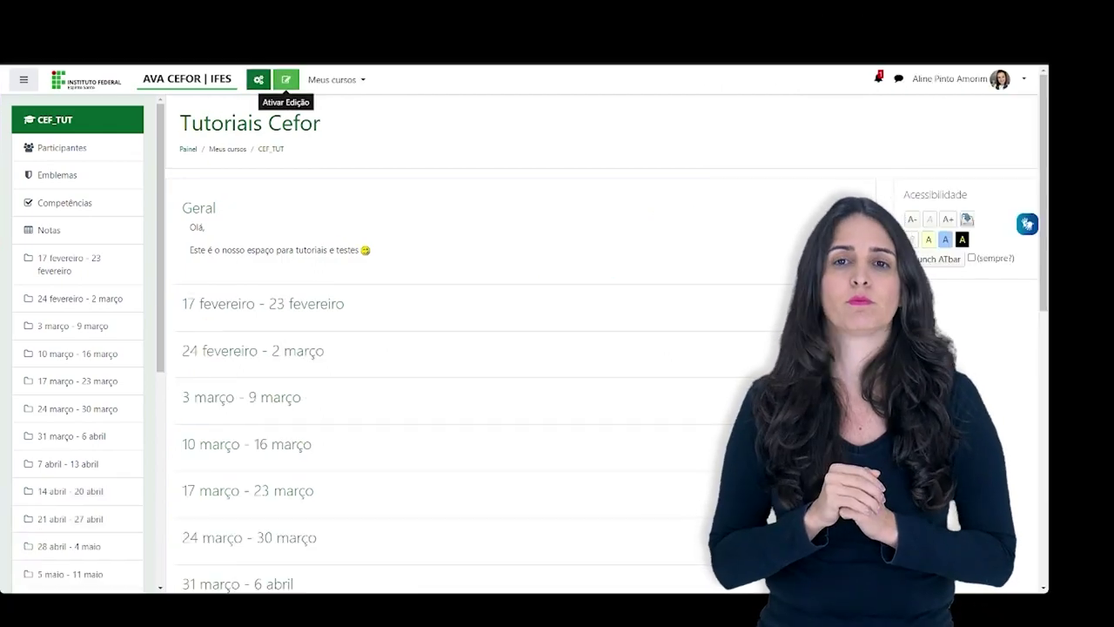
Turn on course editing and start an Arquivo resource named "teste tutorial" in the 17 fevereiro - 23 fevereiro section.
click(285, 81)
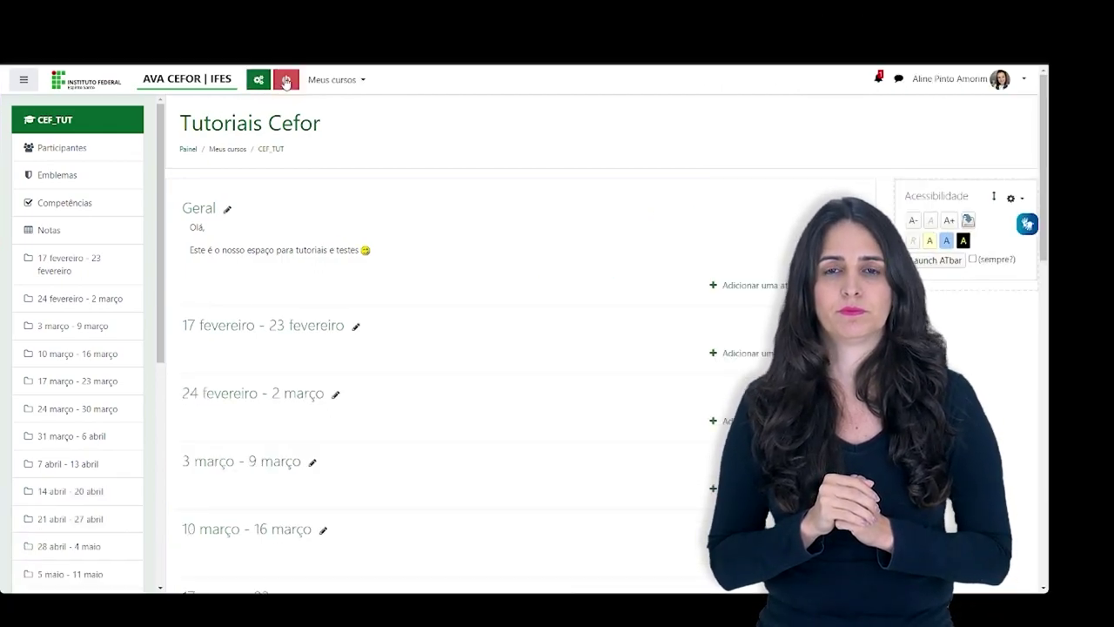
scroll(299, 236, down, 1)
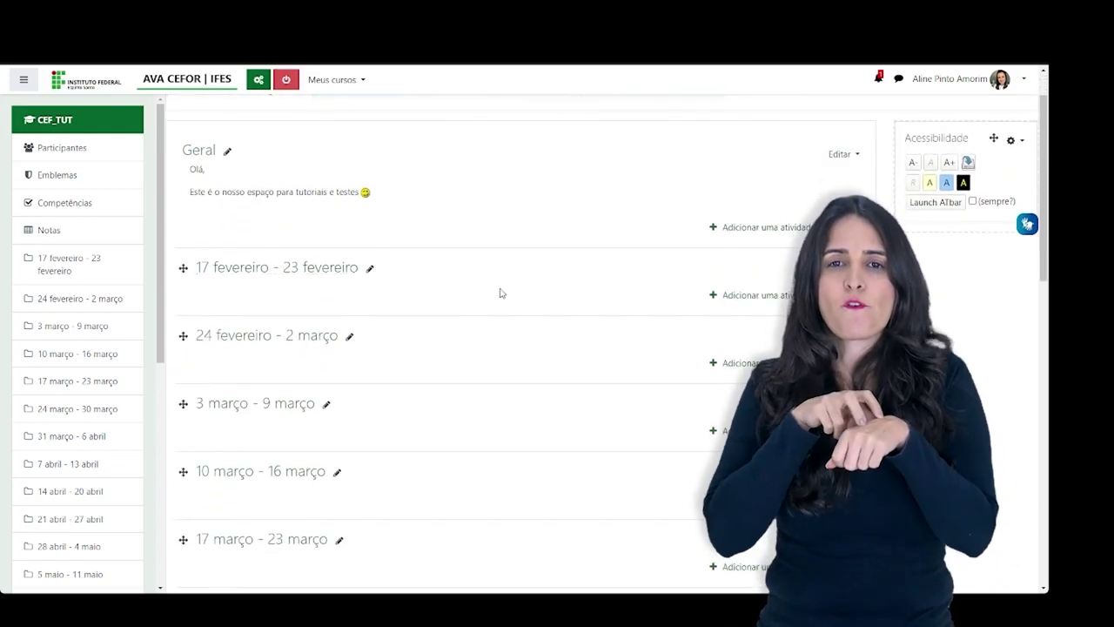
click(778, 297)
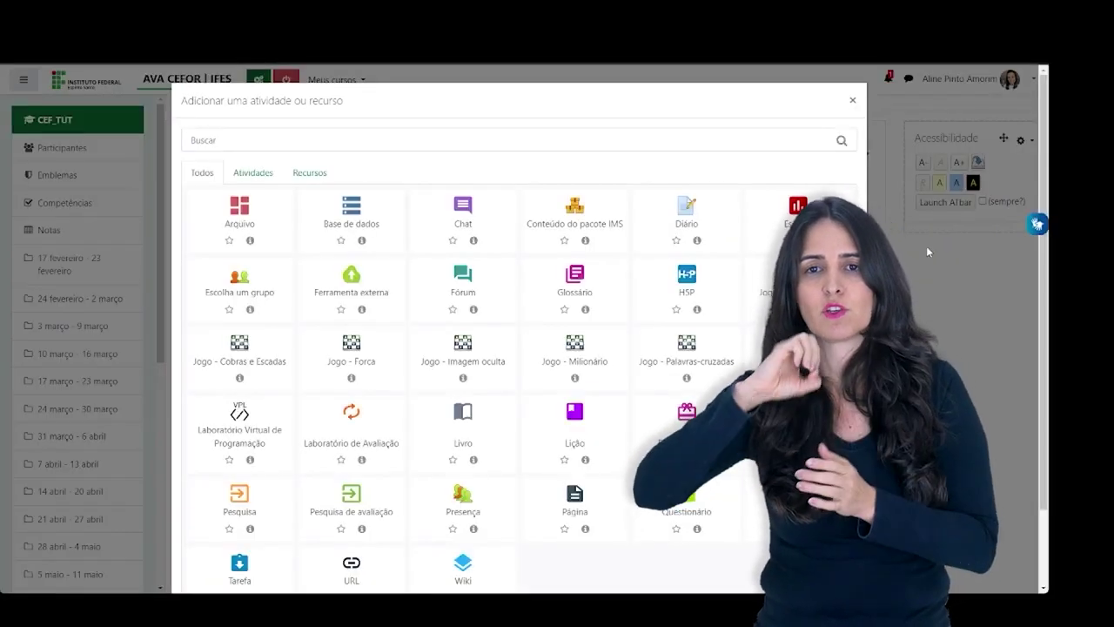
click(314, 174)
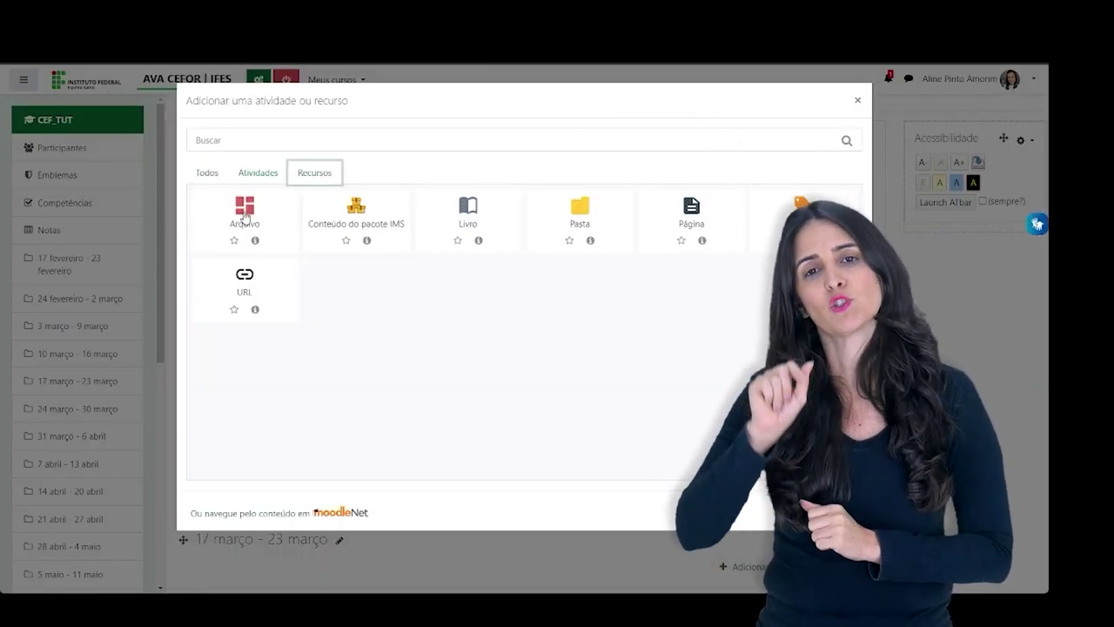
click(245, 217)
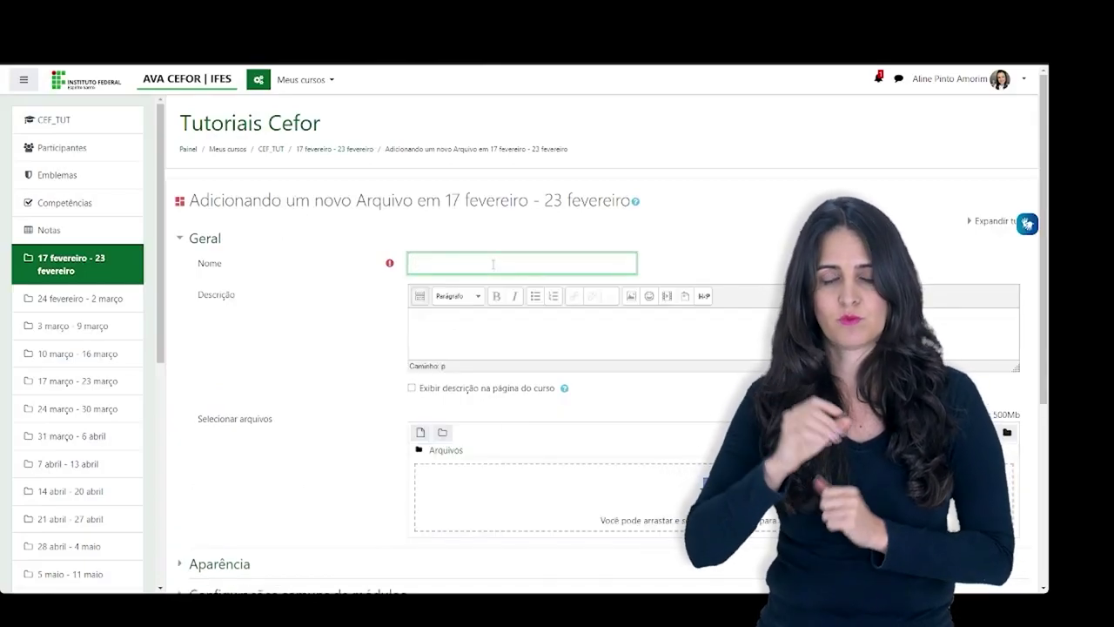
text(teste tutorial)
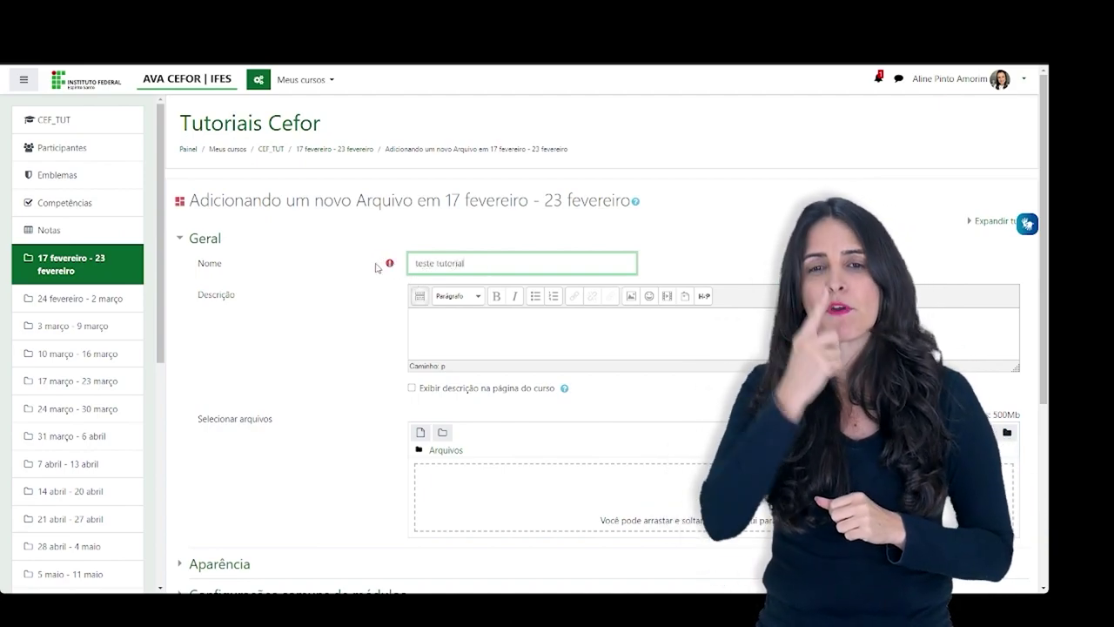
Upload a PDF from the computer into the resource's Selecionar arquivos area, keeping the default author and licence.
scroll(472, 268, down, 2)
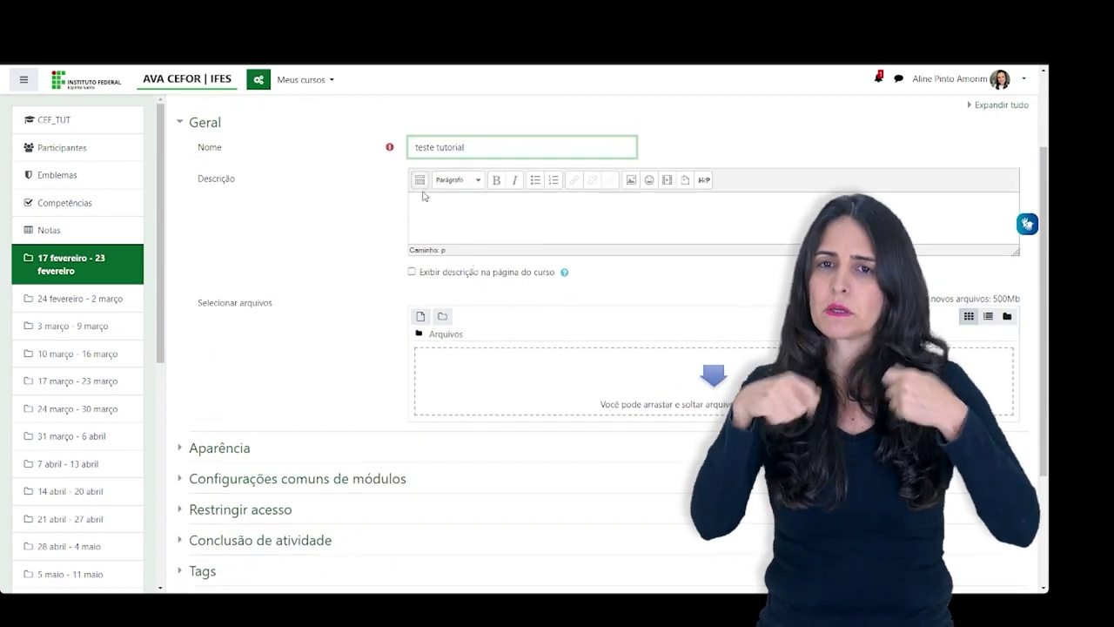
scroll(513, 308, down, 2)
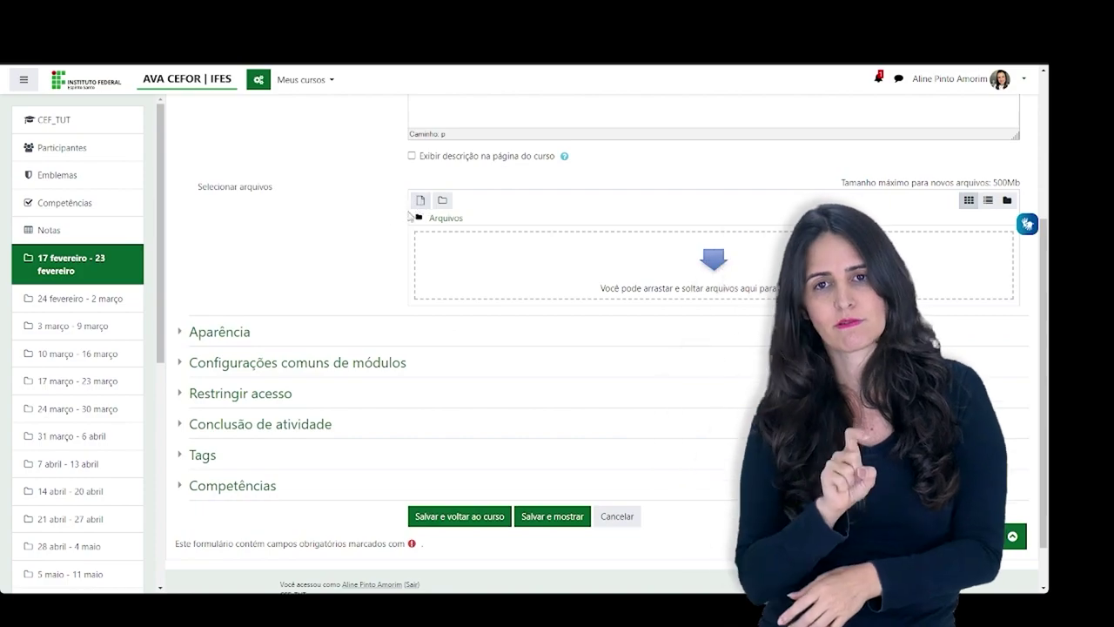
click(421, 203)
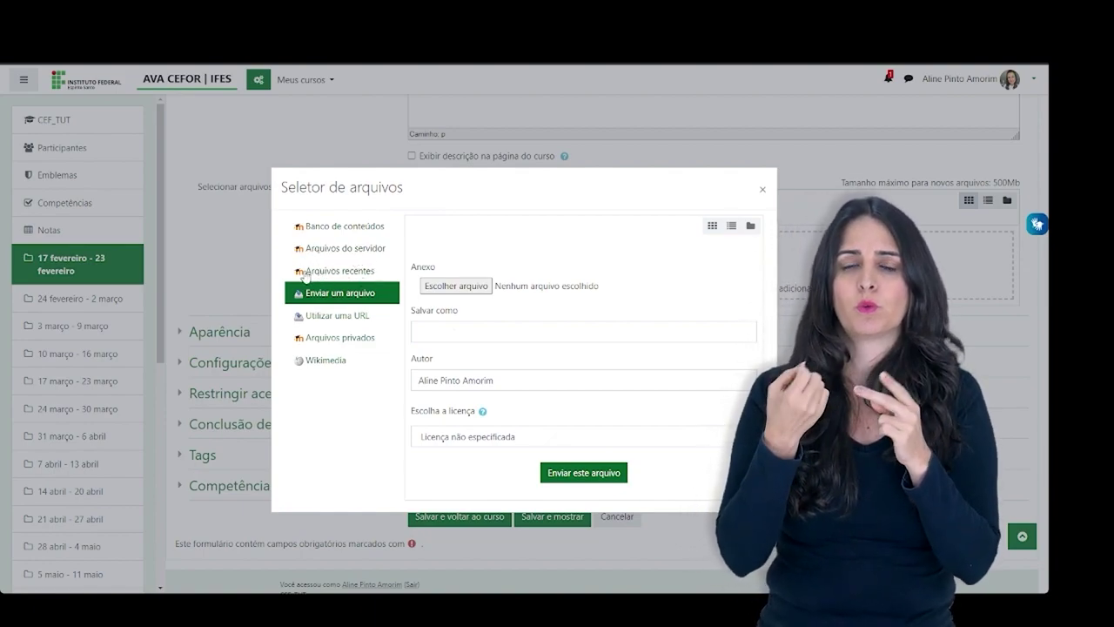
click(328, 271)
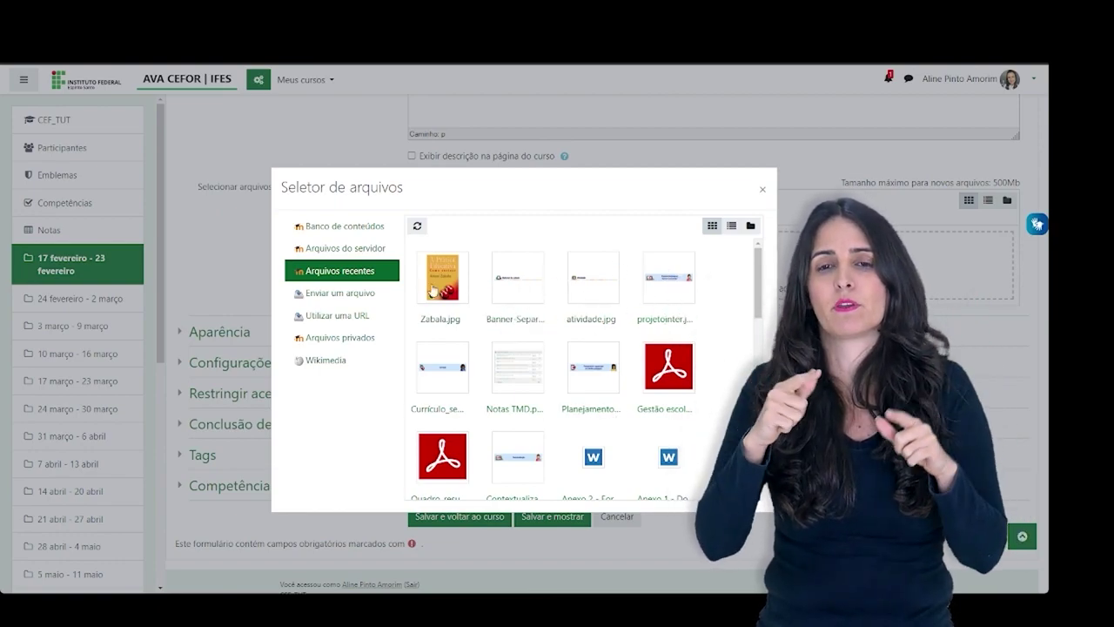
click(328, 295)
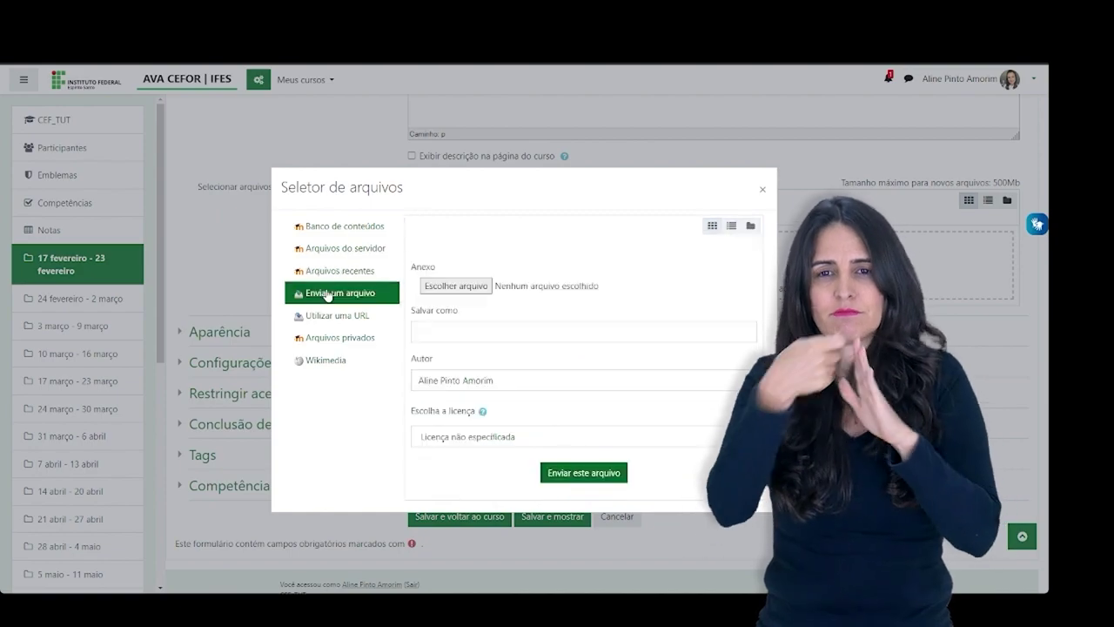
click(466, 288)
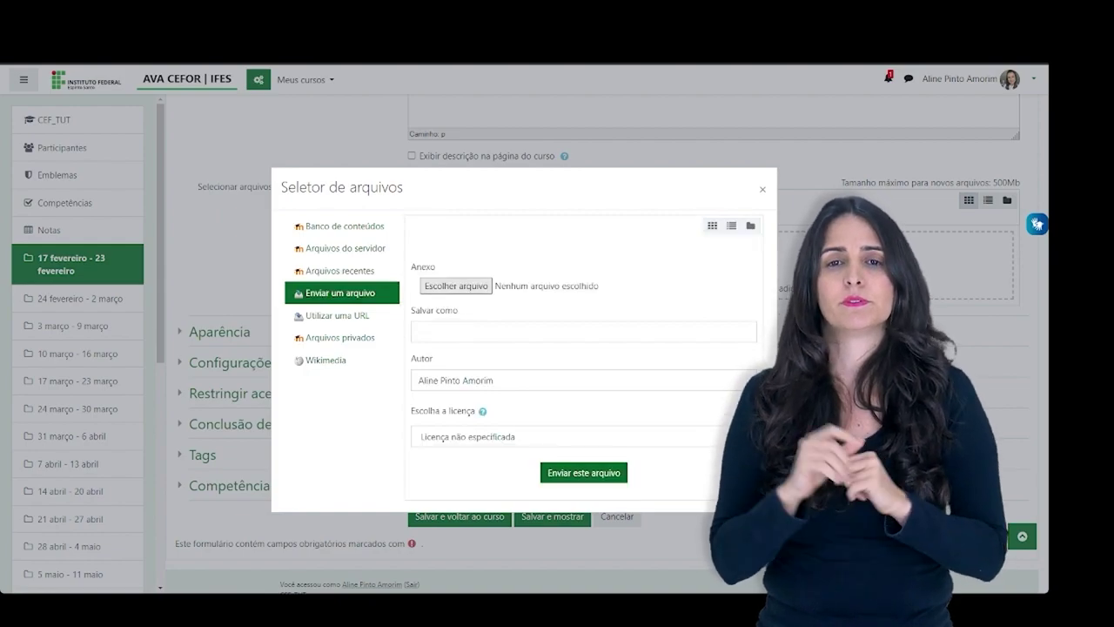
click(659, 422)
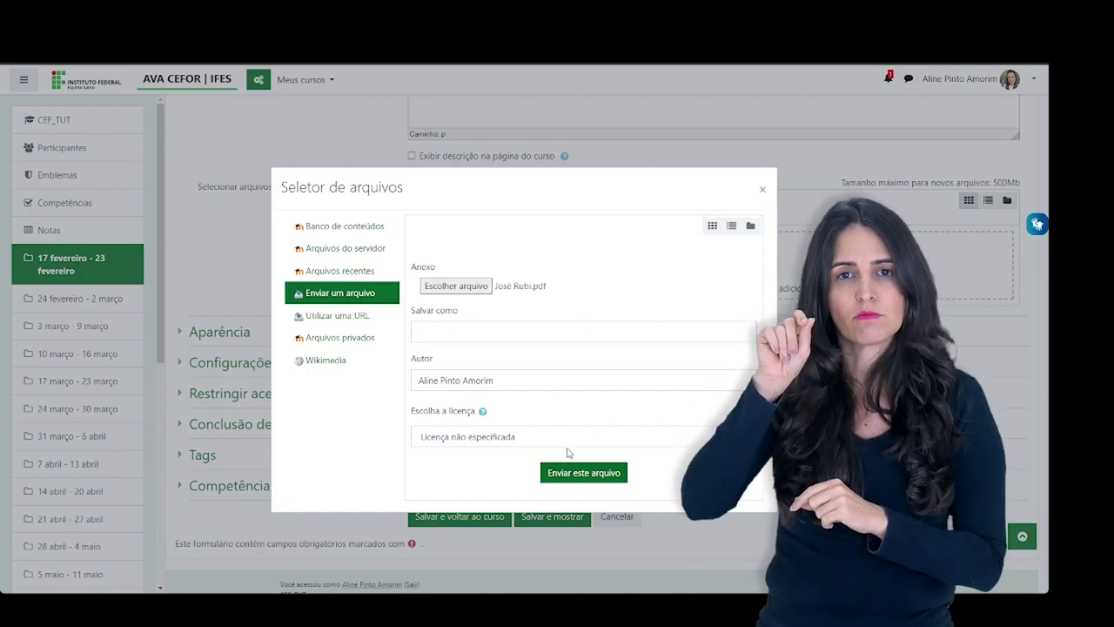
click(575, 476)
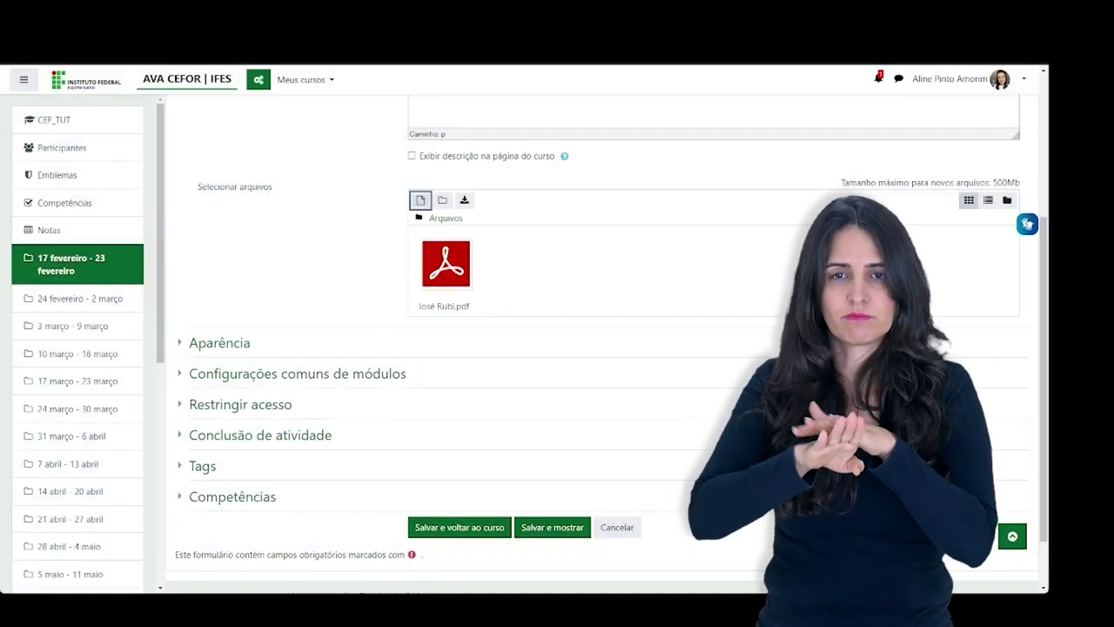
Examine the resource's Aparência settings, including the available Exibir modes and the size, type and date options.
scroll(247, 195, down, 1)
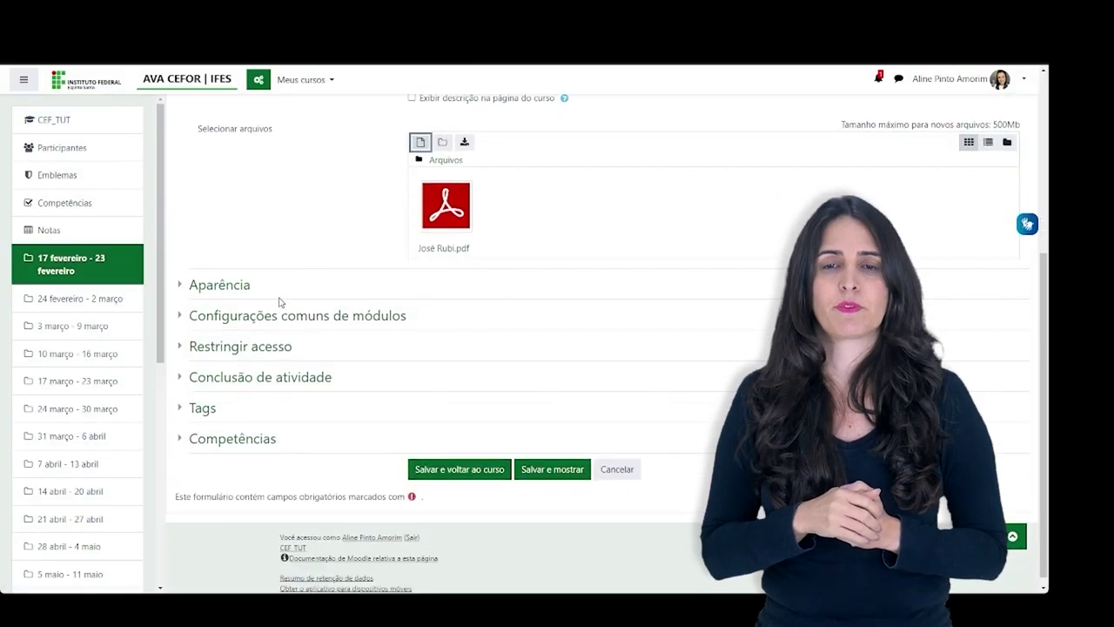
click(203, 286)
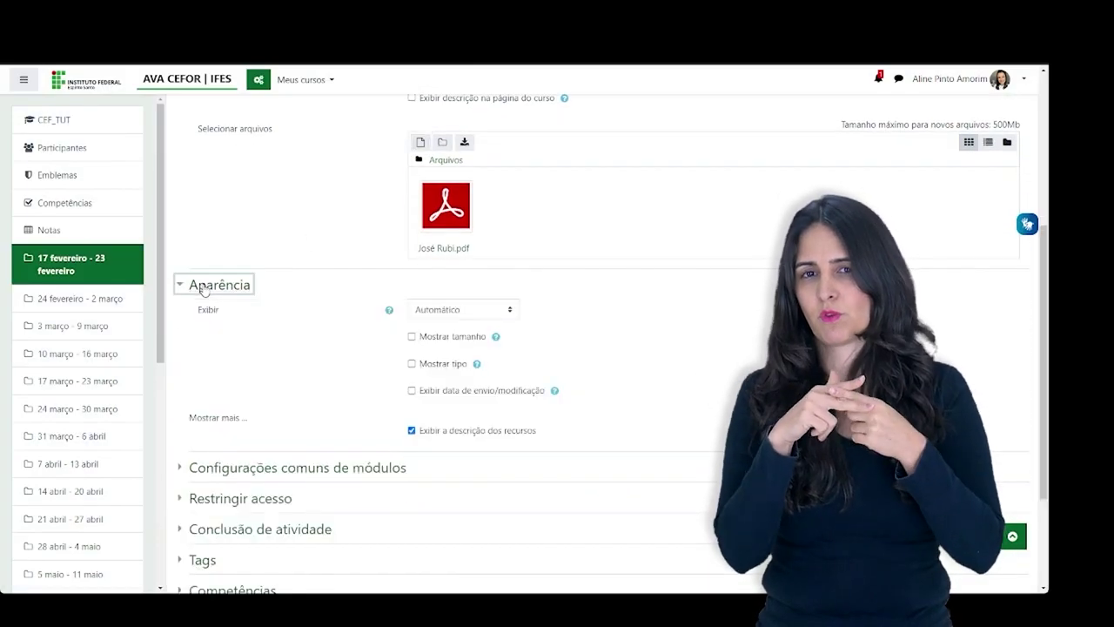
click(511, 312)
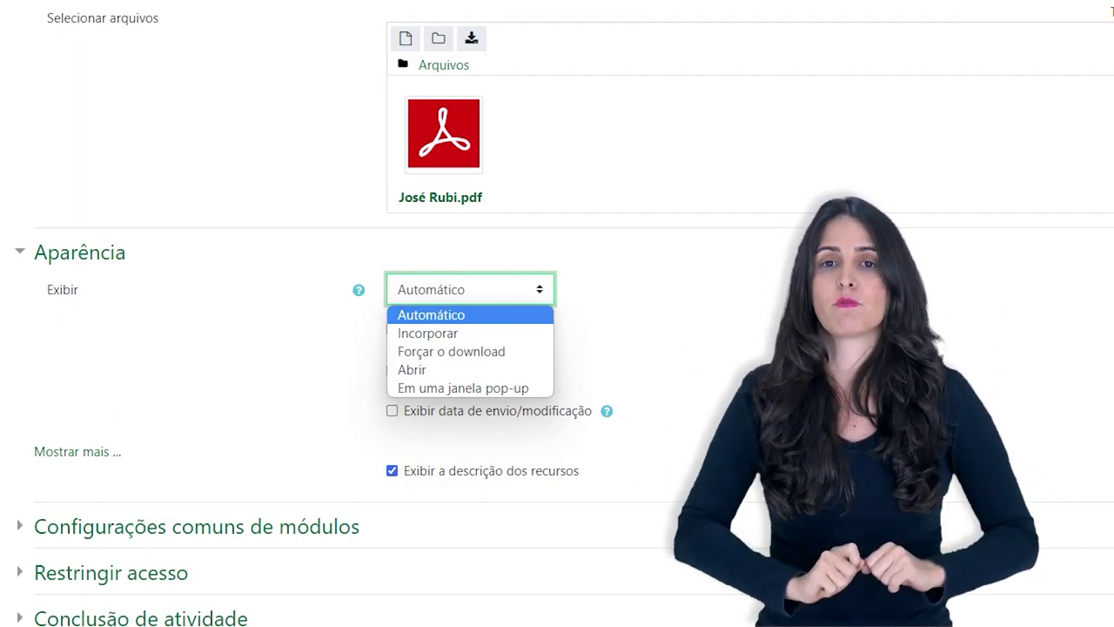
key(Escape)
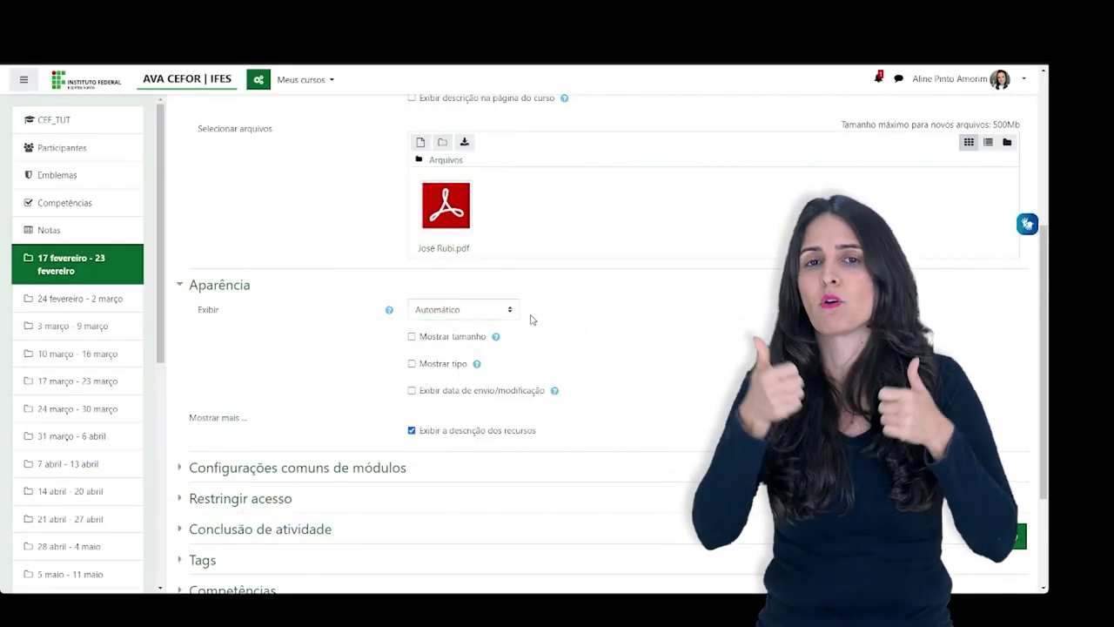
scroll(538, 361, down, 1)
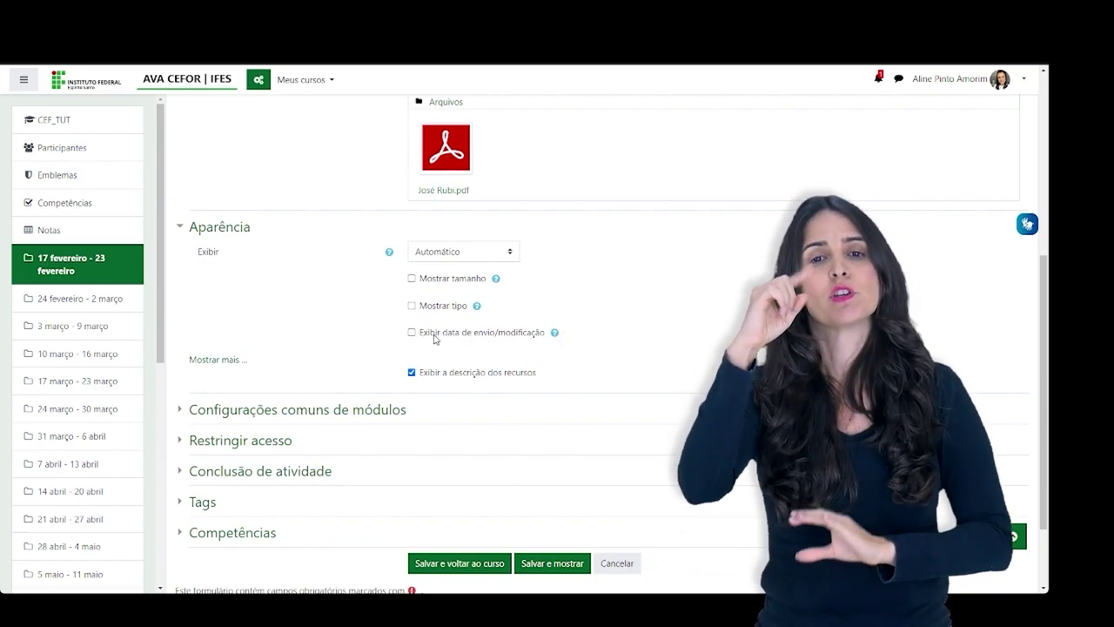
scroll(480, 292, down, 2)
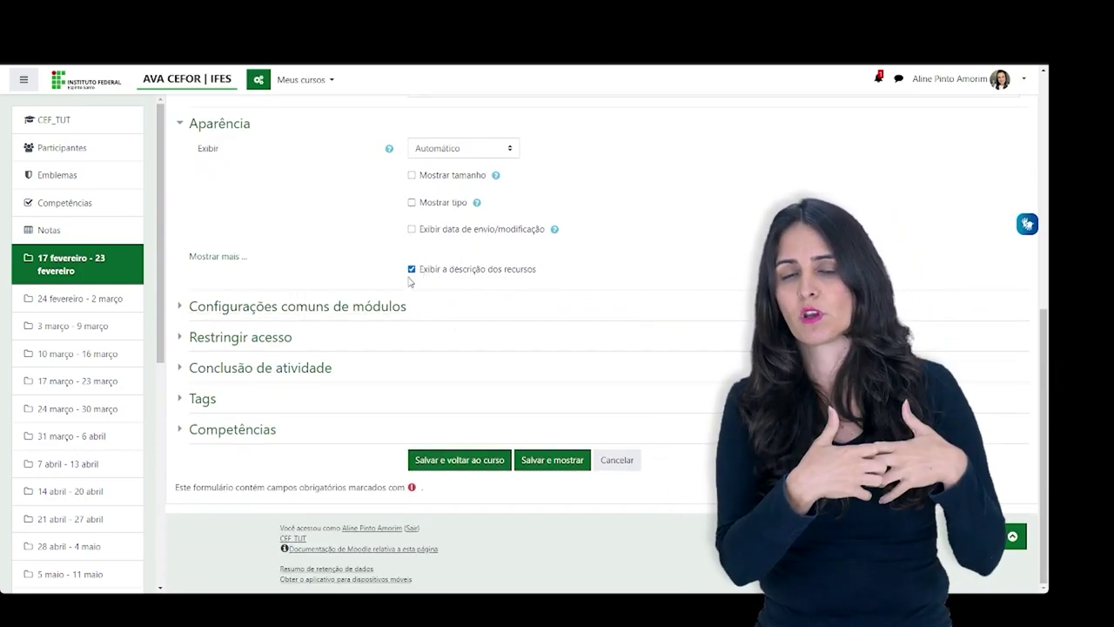
Expand and review the Restringir acesso and Conclusão de atividade settings of the file resource.
click(208, 344)
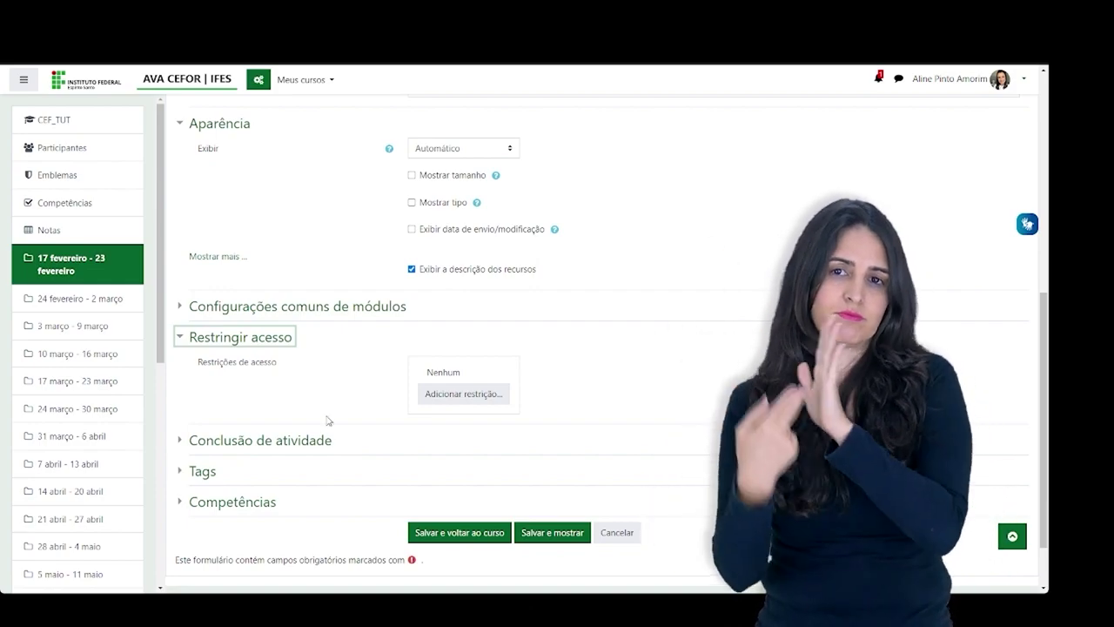
click(309, 446)
scroll(678, 405, down, 3)
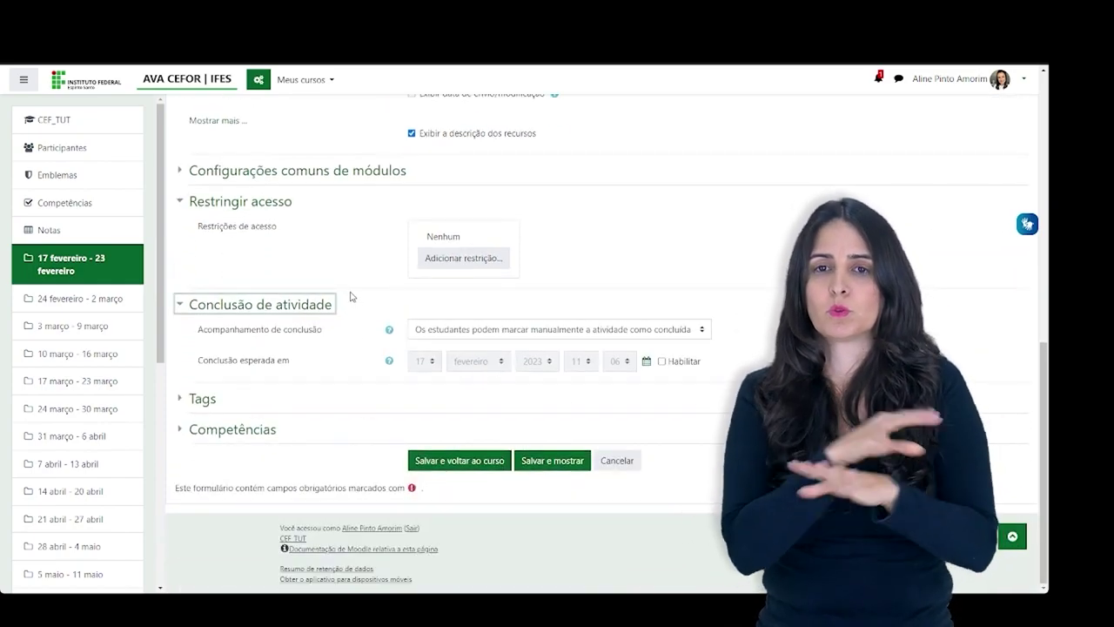
Recheck the form, save the file resource, return to the course page and view its section.
scroll(267, 266, up, 5)
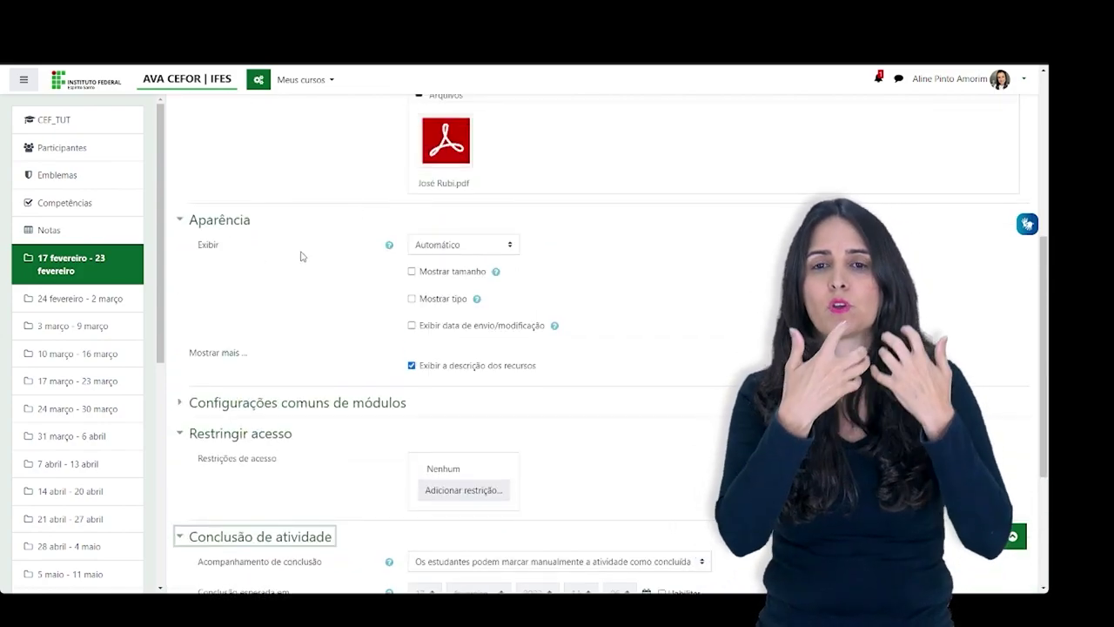
scroll(301, 254, up, 3)
scroll(302, 254, down, 6)
click(471, 462)
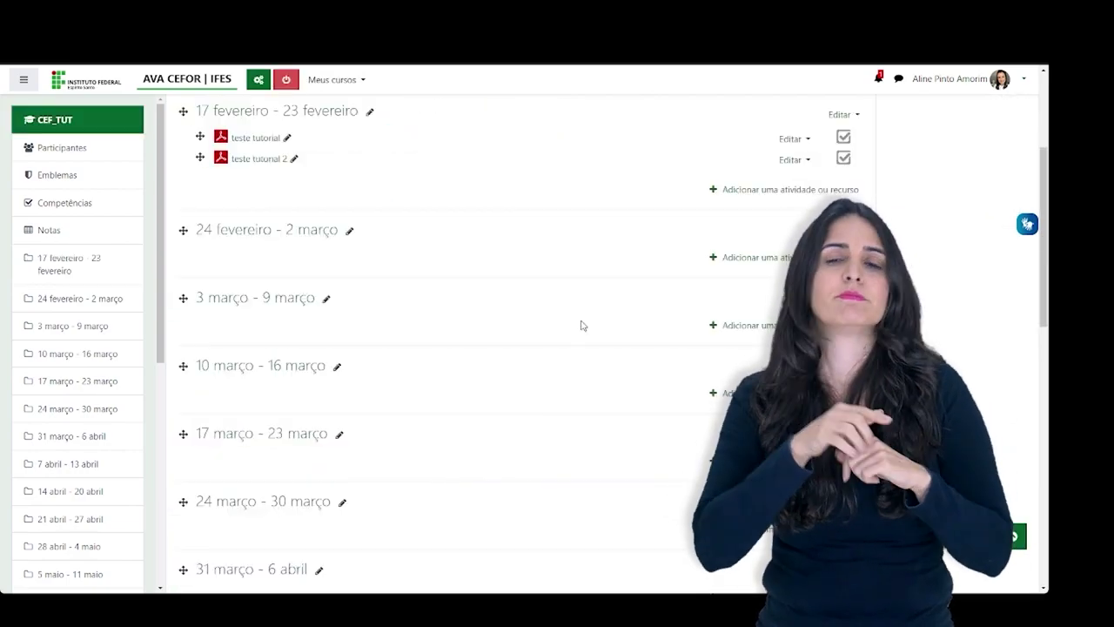
scroll(418, 236, up, 3)
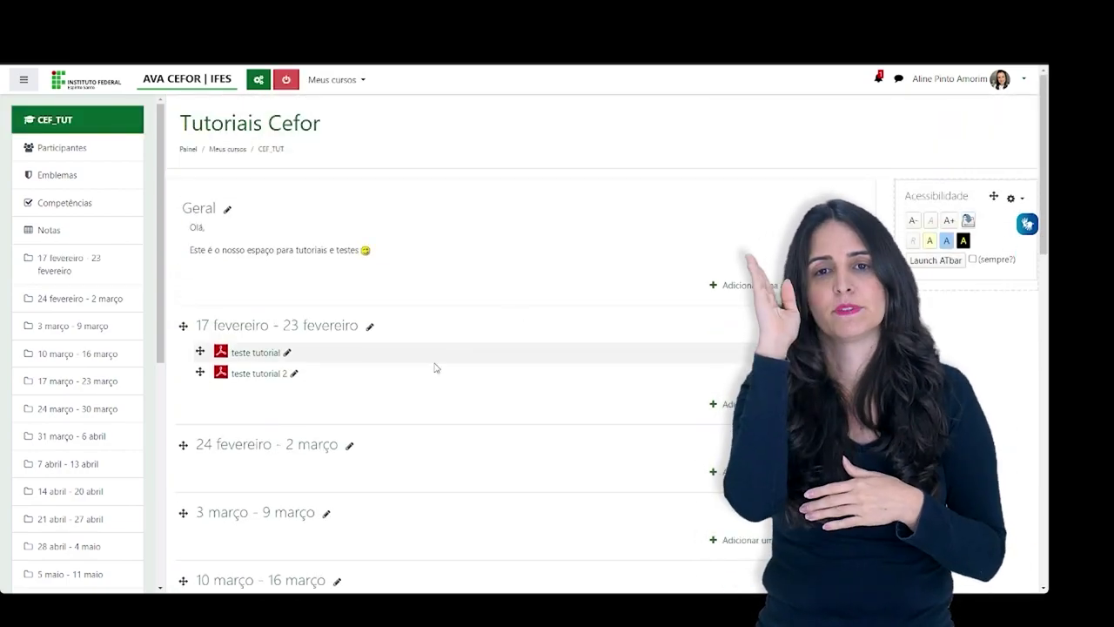